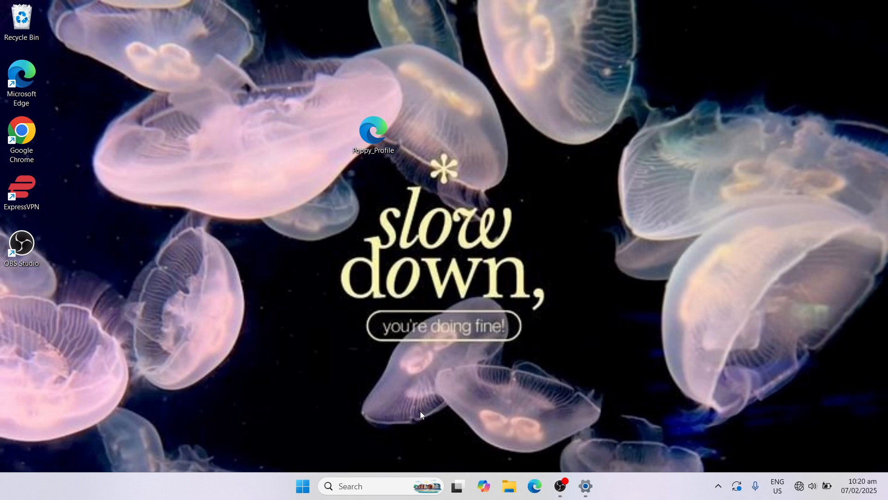
Step: Search Windows for "noti", open the Notifications & actions settings and expand the main Notifications options
click(349, 486)
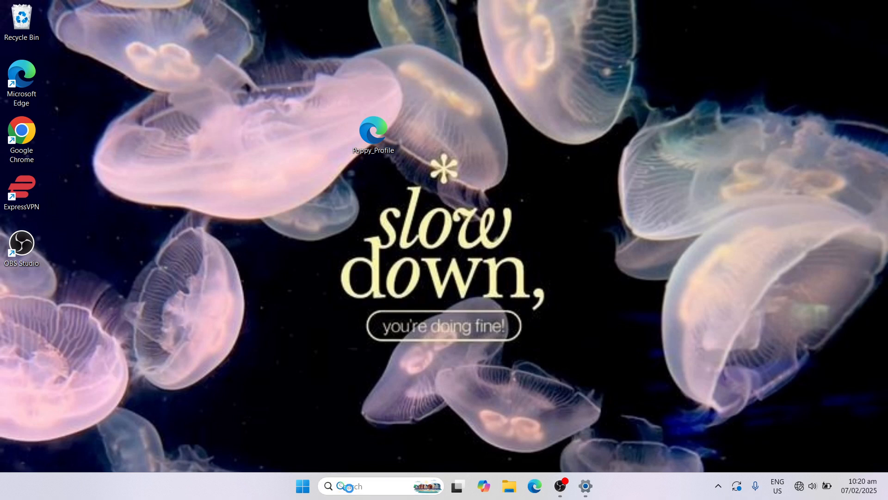
text(no)
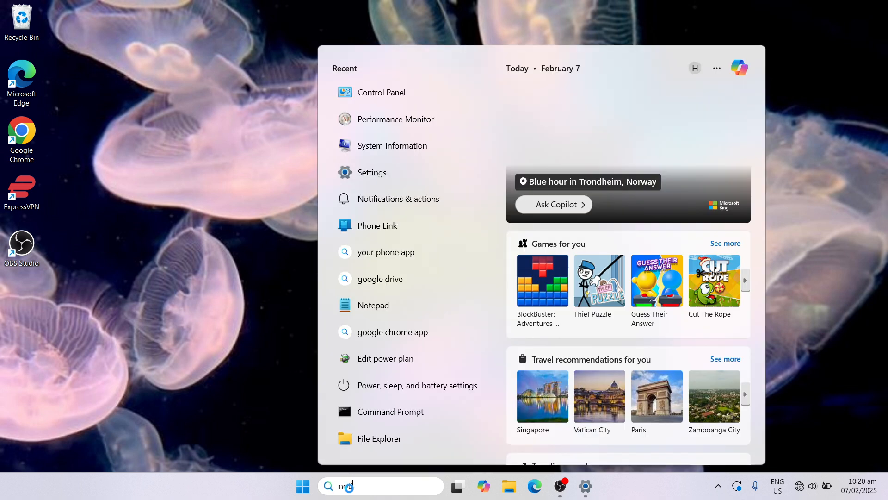
text(ti)
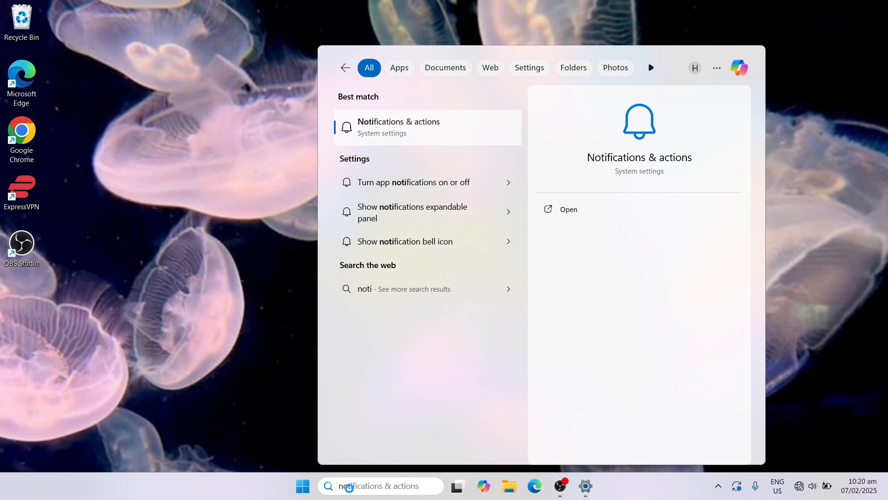
click(409, 128)
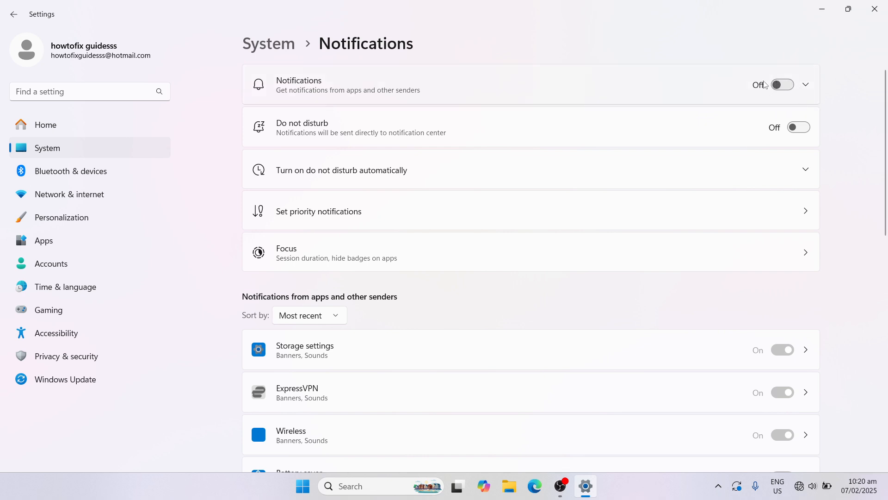
click(806, 86)
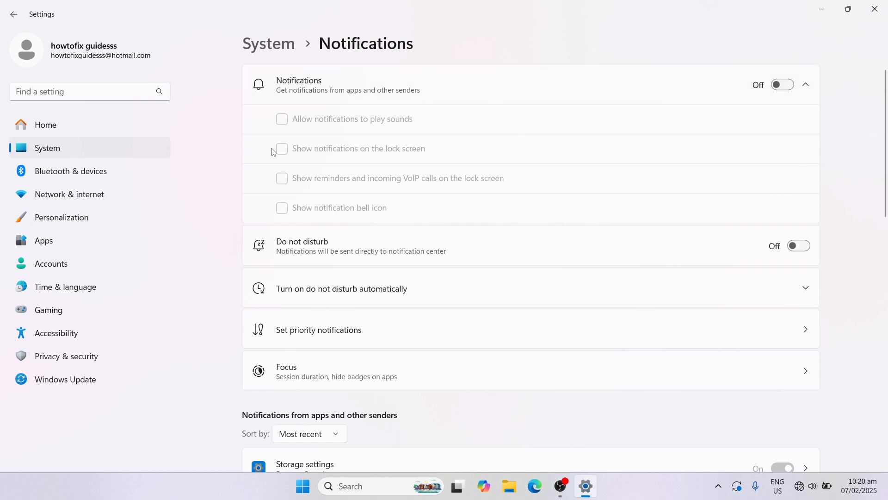
Step: Find the Location privacy settings by searching for "location" and review which apps can access the location
click(128, 93)
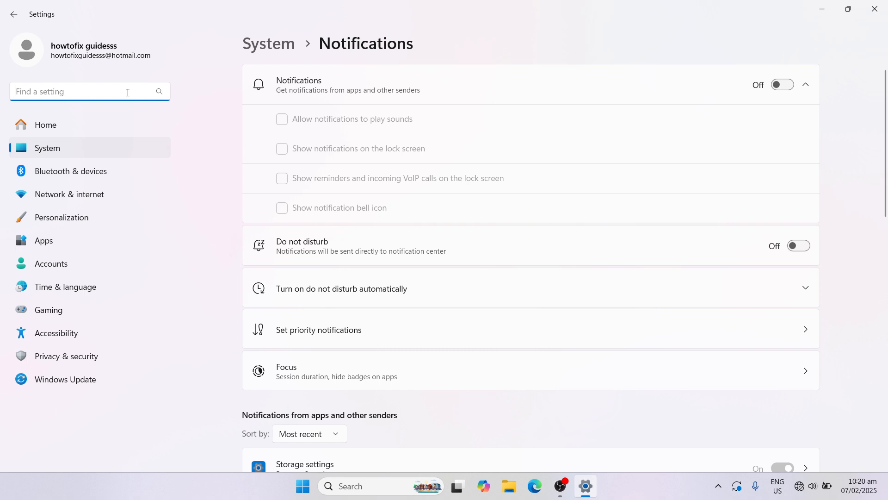
text(loca)
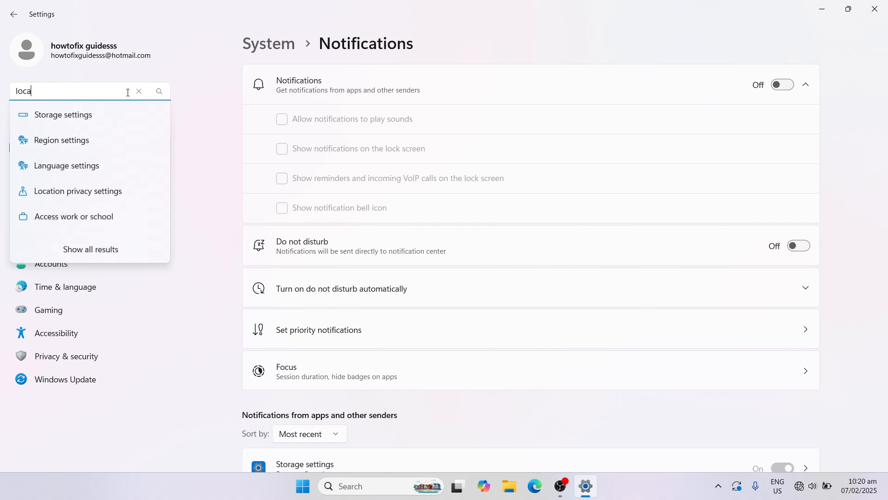
text(tion)
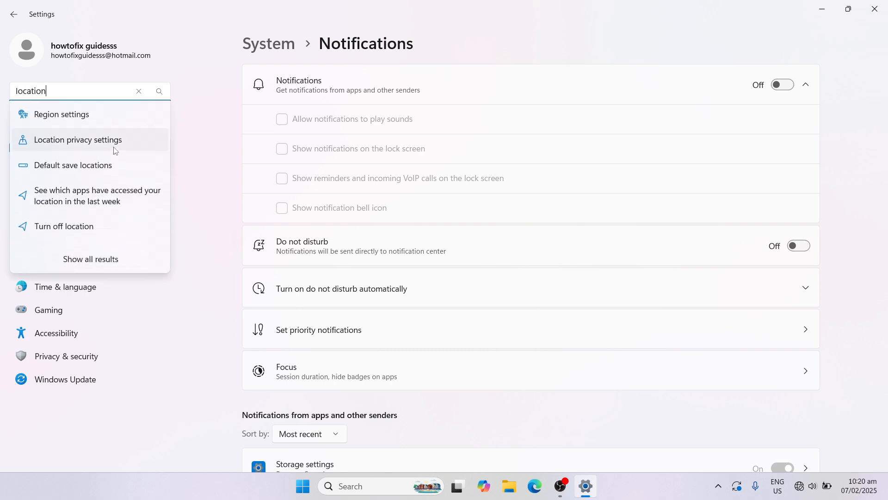
click(114, 148)
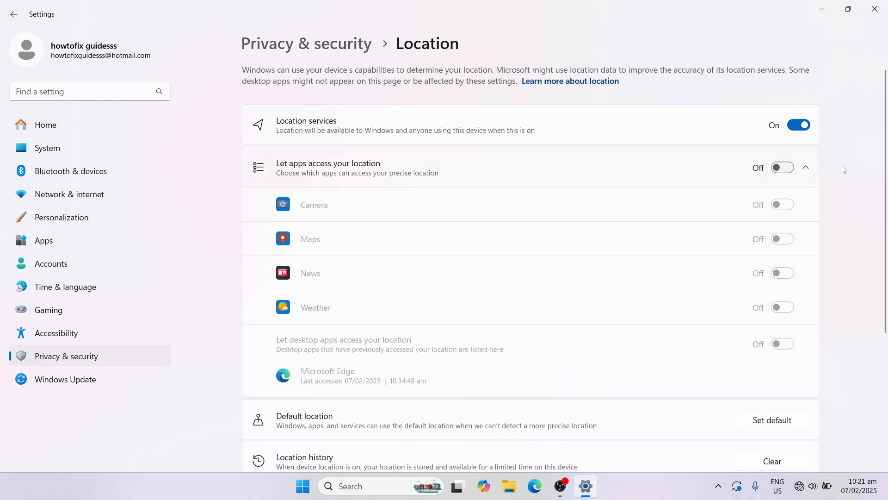
drag(885, 190, 880, 208)
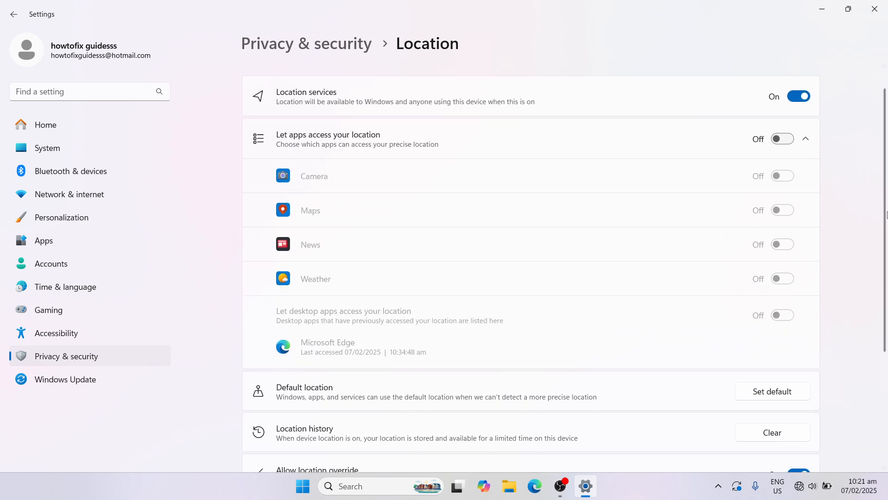
drag(886, 212, 884, 190)
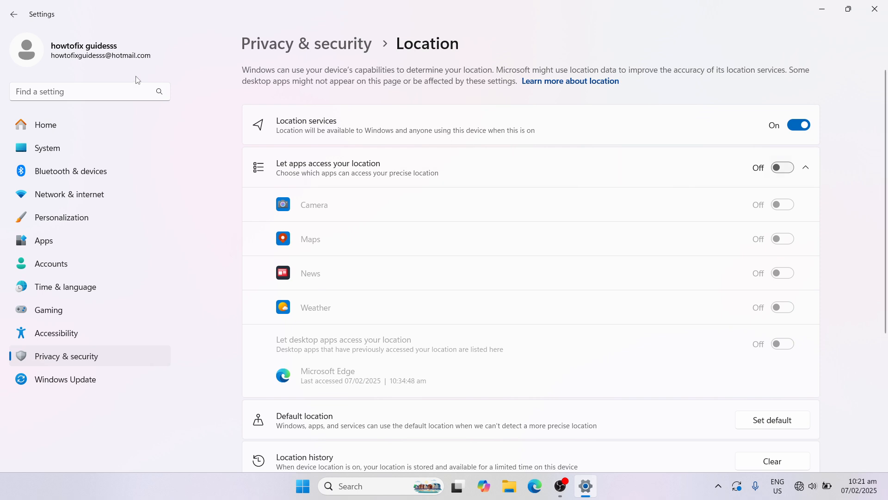
Step: Open the Camera privacy settings, turn off "Let apps access your camera" and close Settings
click(105, 87)
text(c)
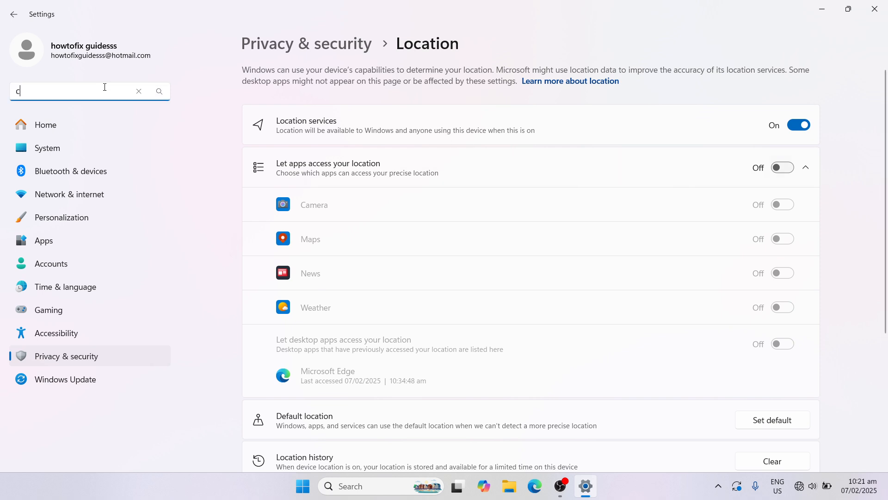
text(am)
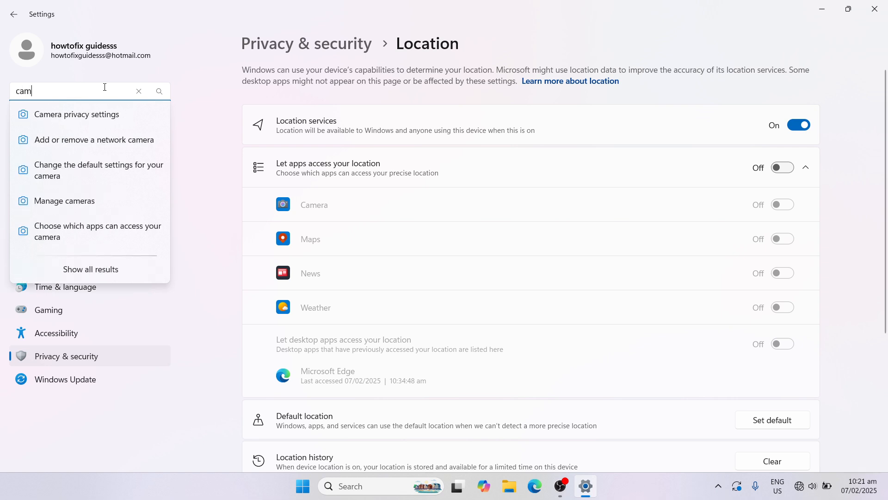
click(103, 114)
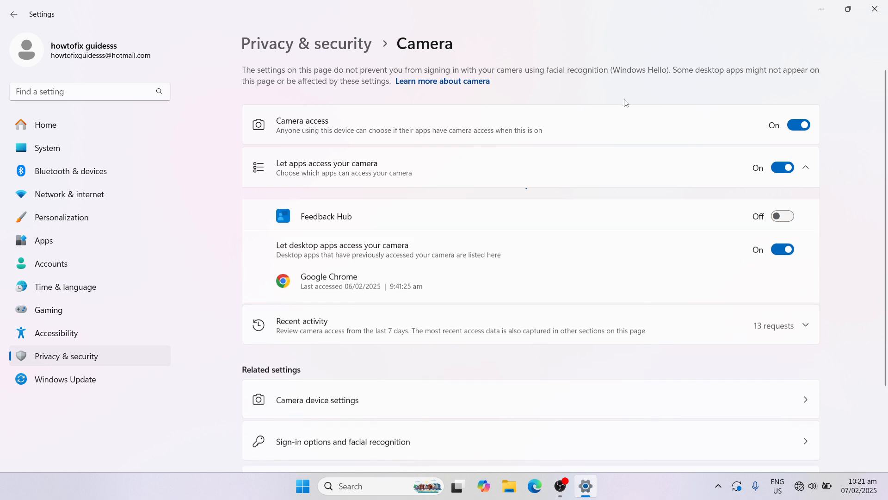
click(784, 168)
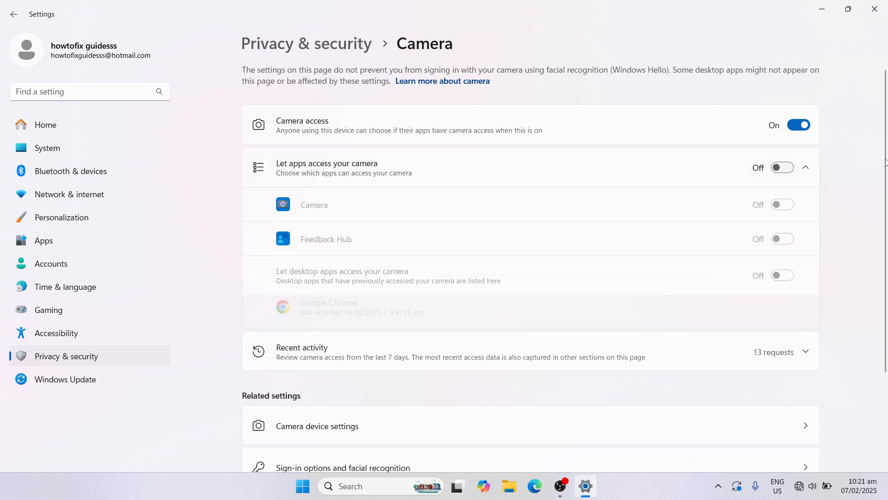
drag(885, 162, 885, 184)
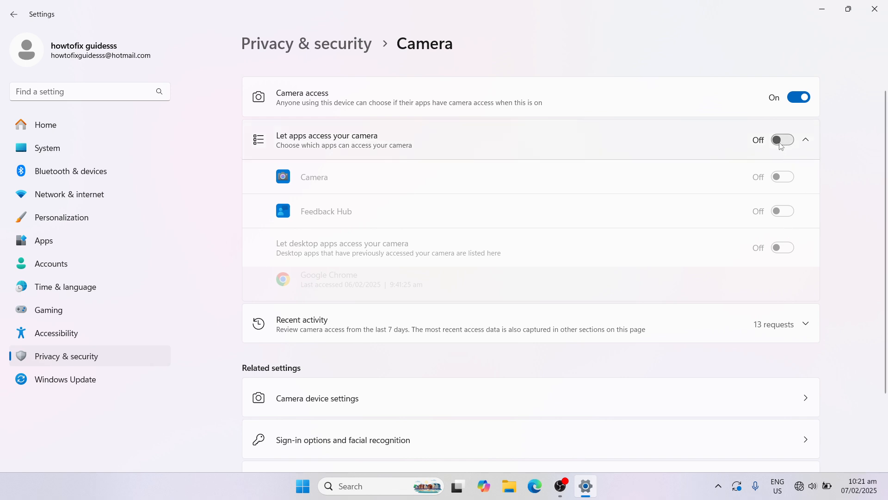
mouse_move(883, 179)
mouse_down()
mouse_move(883, 251)
mouse_move(880, 178)
mouse_up()
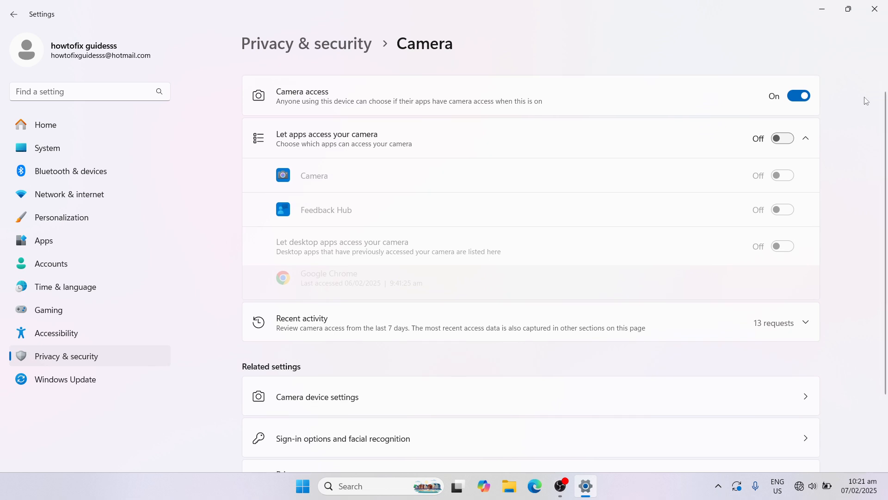
click(878, 16)
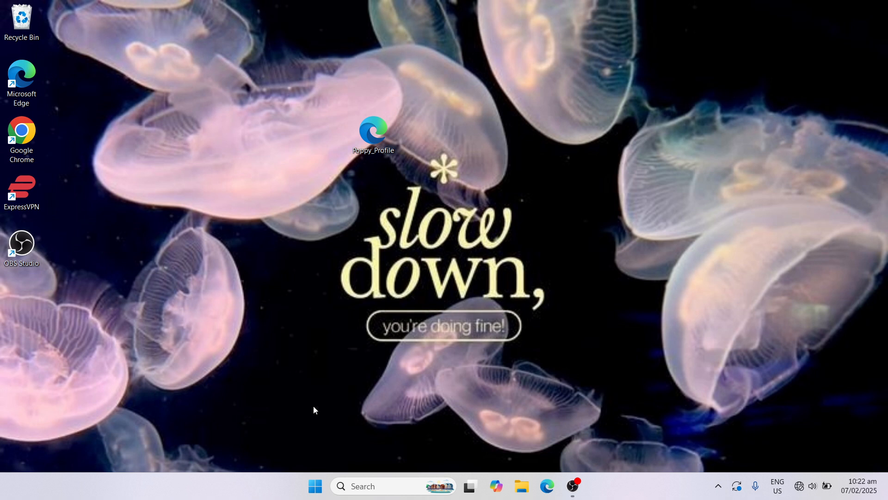
Step: Launch Disk Cleanup by running the cleanmgr command
key(super+r)
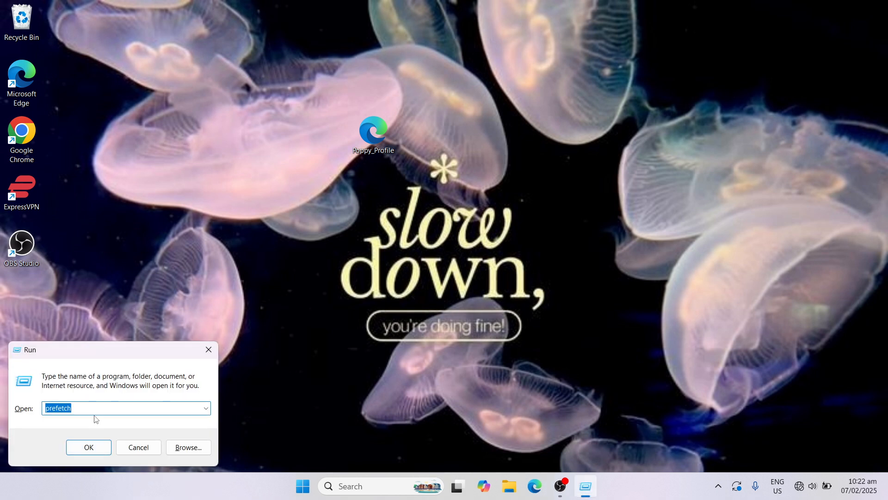
key(BackSpace)
text(cle)
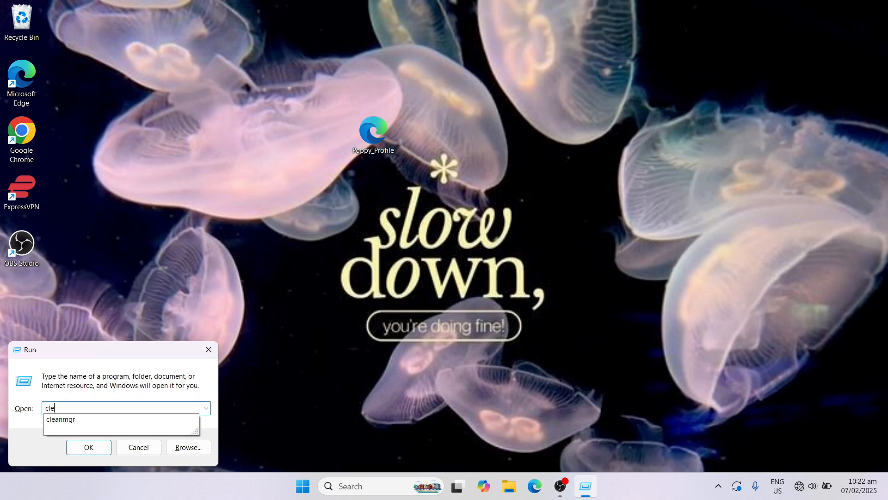
text(anmgr)
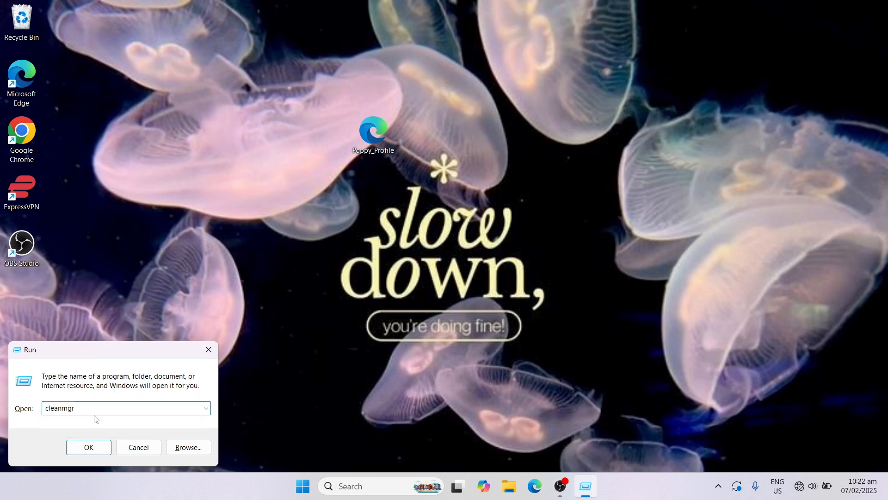
click(91, 445)
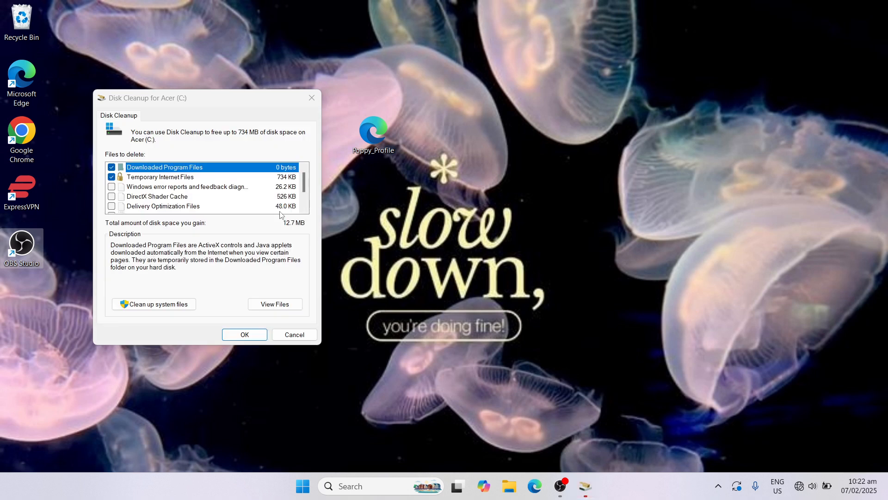
Step: Mark Windows error reports, DirectX Shader Cache, Delivery Optimization Files and Recycle Bin for deletion on the C: drive, keeping Temporary Internet Files selected
mouse_move(304, 188)
mouse_down()
mouse_move(305, 198)
mouse_move(306, 185)
mouse_up()
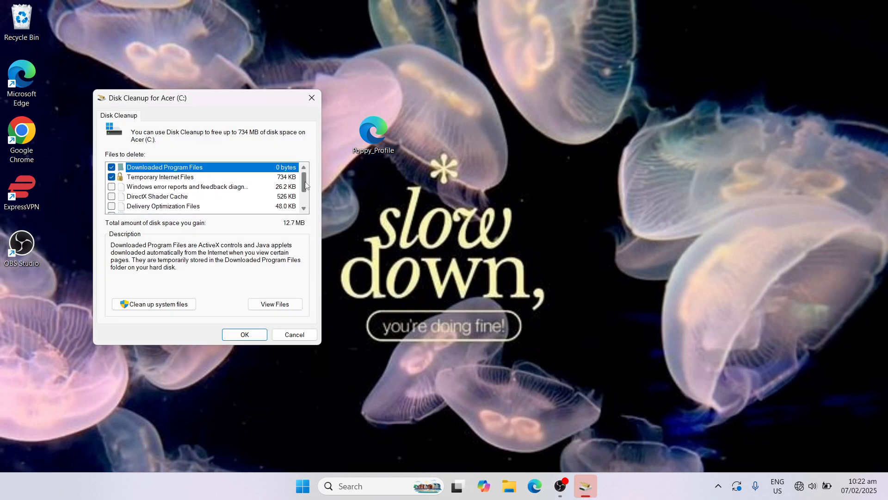
click(111, 176)
click(112, 187)
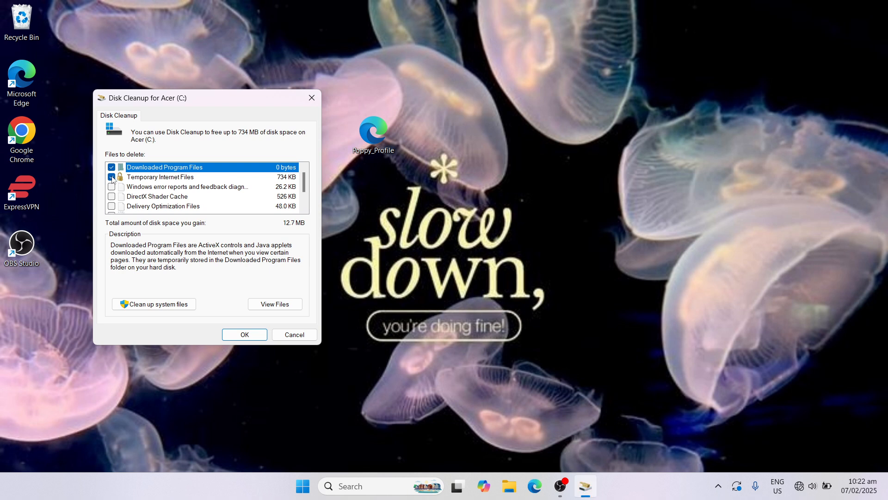
click(112, 196)
scroll(303, 176, down, 1)
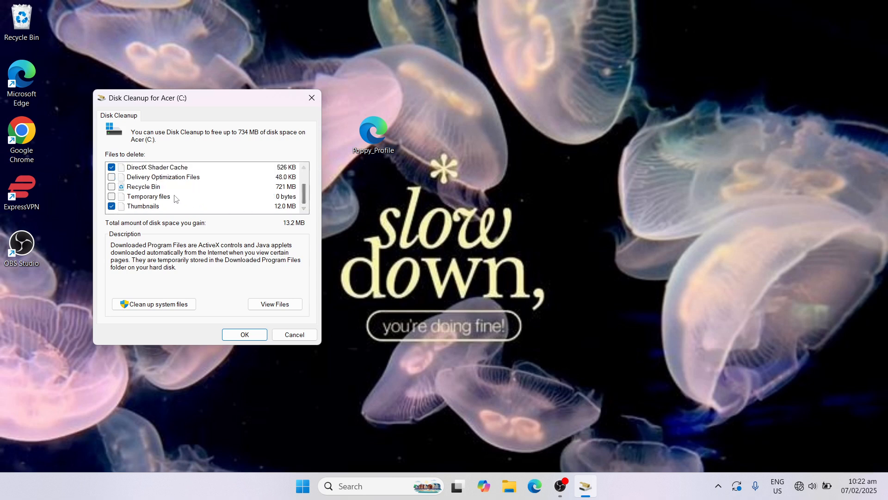
click(111, 187)
mouse_move(304, 190)
mouse_down()
mouse_move(305, 171)
mouse_move(306, 193)
mouse_move(306, 181)
mouse_up()
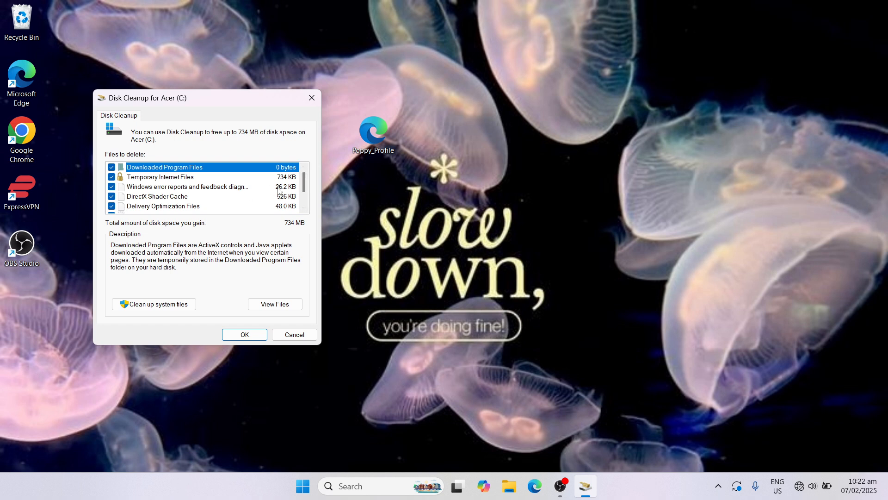
mouse_move(306, 185)
mouse_down()
mouse_move(307, 195)
mouse_move(307, 182)
mouse_up()
Step: Start the cleanup of the selected files, confirm their deletion and skip the msdtadmin folder that requires administrator permission
click(242, 337)
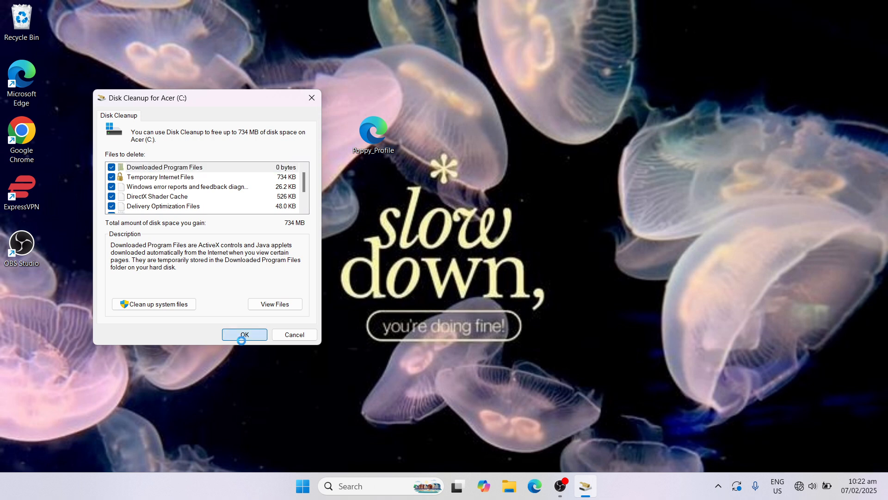
click(467, 249)
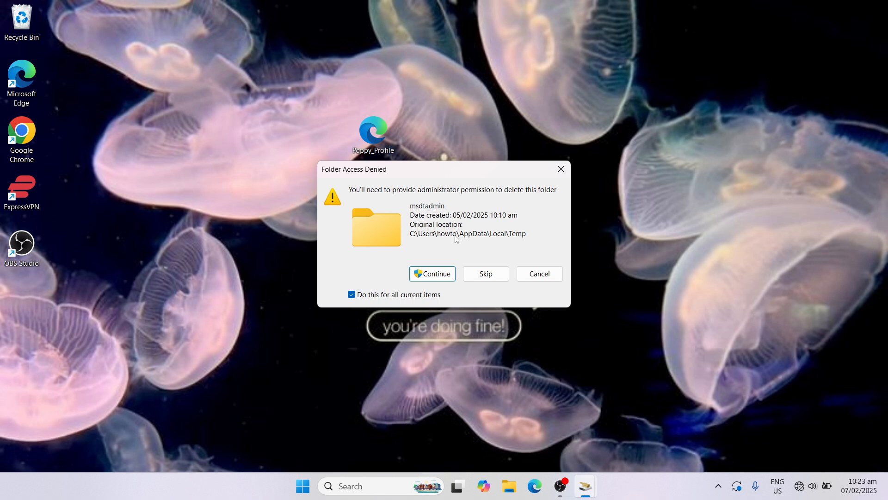
click(491, 273)
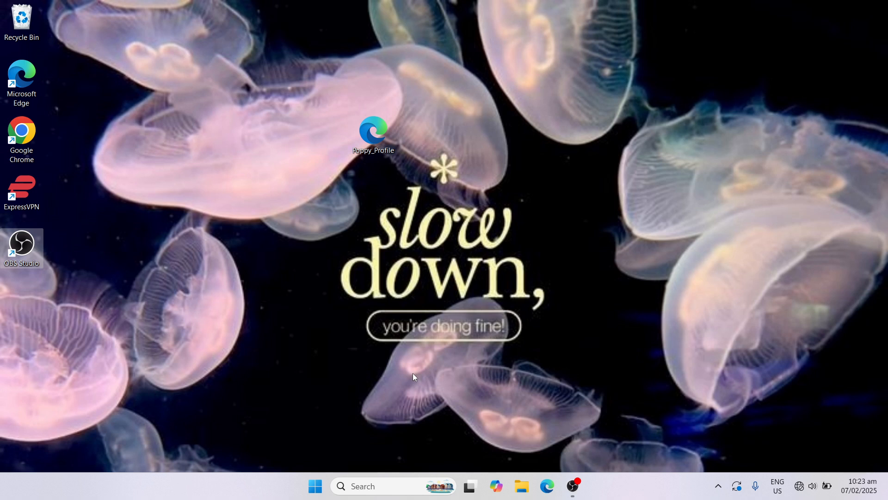
Step: Run the temp command to inspect the Windows Temp folder, and close the folder window
key(super+r)
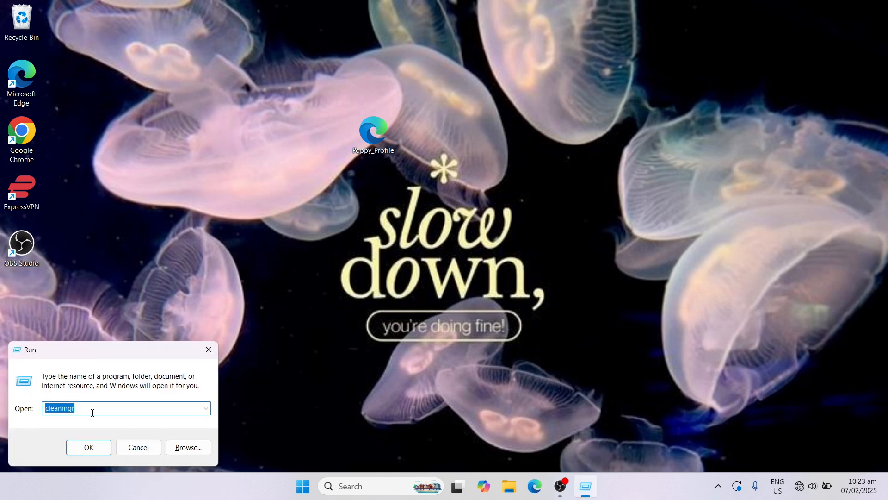
key(BackSpace)
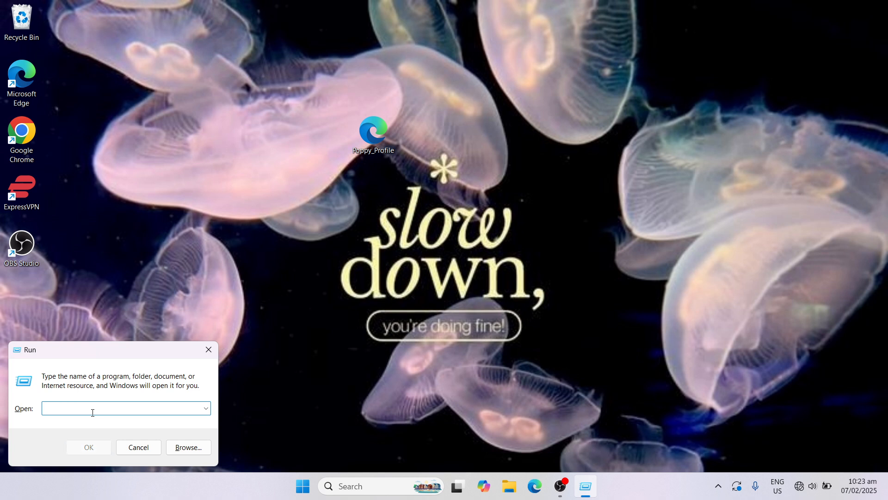
text(tem)
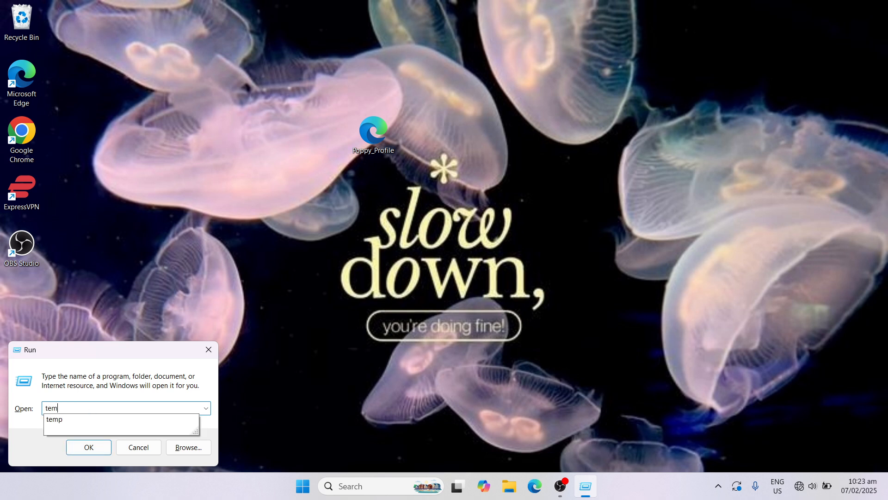
text(p)
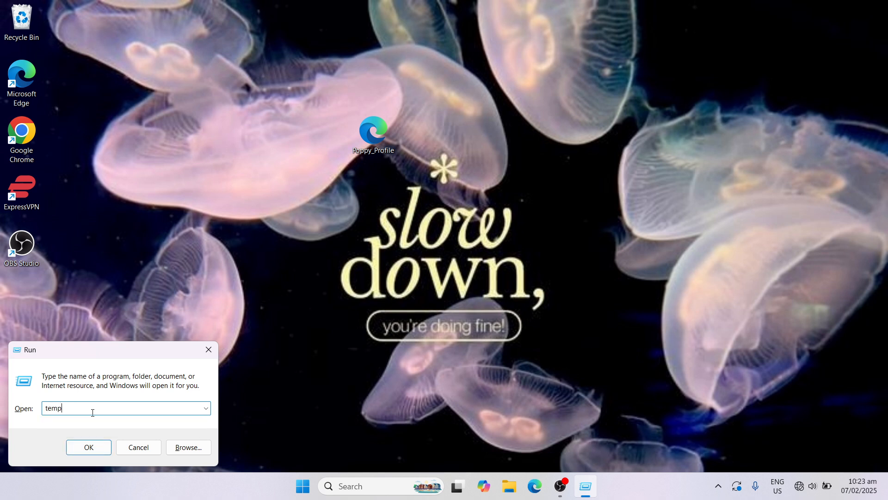
click(108, 446)
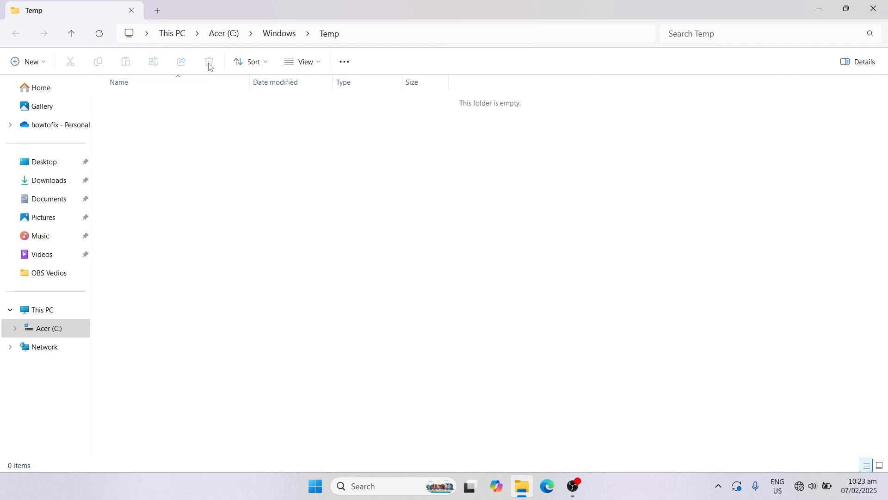
click(871, 14)
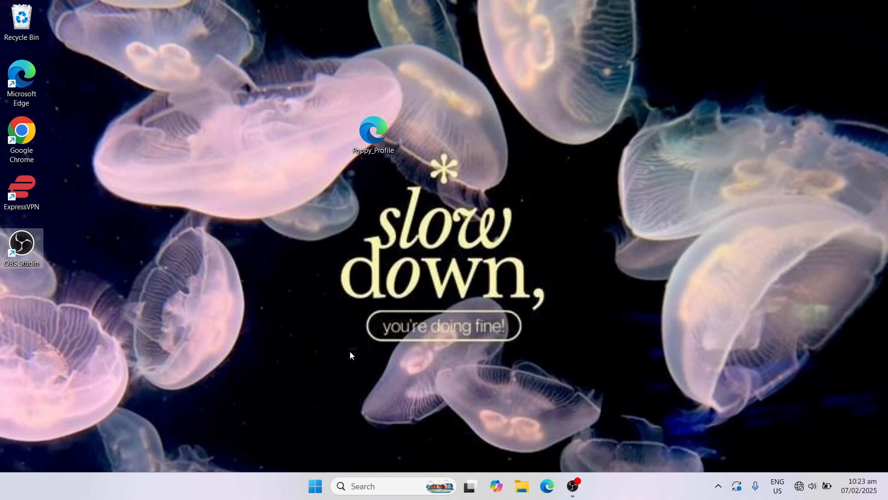
Step: Open the Windows Prefetch folder by running the prefetch command
key(super+r)
key(BackSpace)
text(prefe)
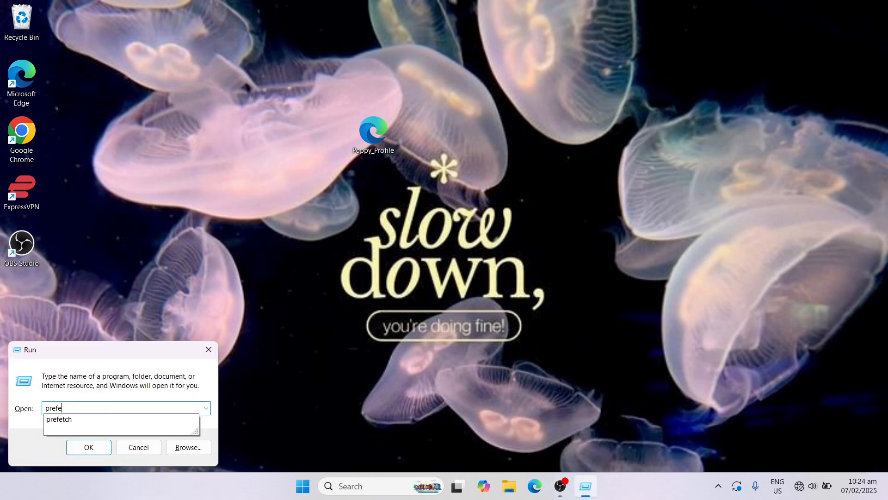
text(tch)
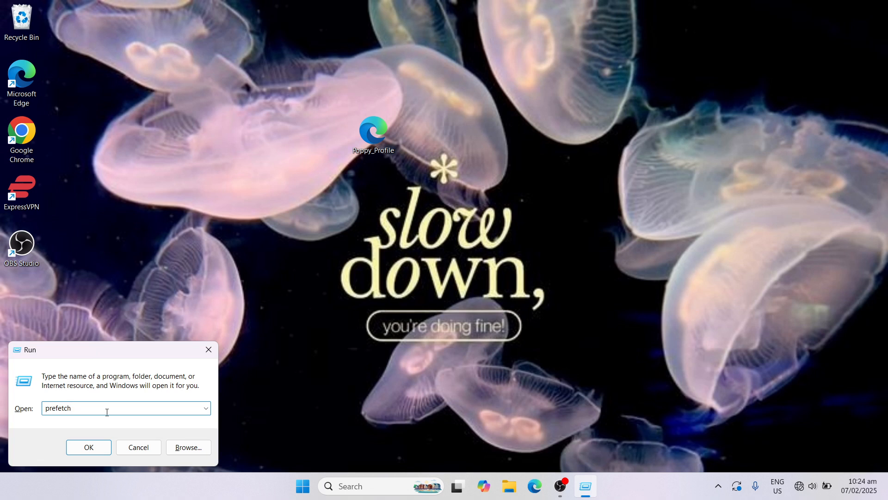
click(89, 446)
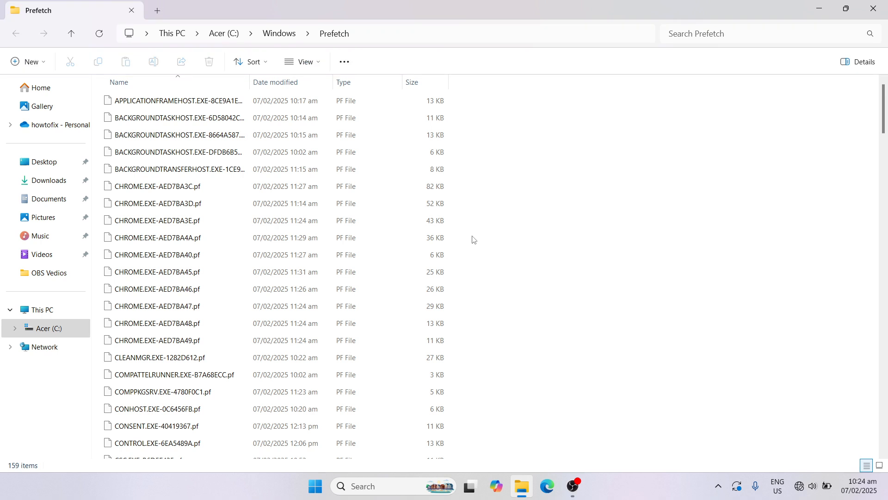
Step: Delete all files in the Prefetch folder, skip the PfPre_35ad3ebd.mkd file that is in use, and close the folder window
mouse_move(884, 122)
mouse_down()
mouse_move(884, 294)
mouse_move(885, 108)
mouse_up()
click(311, 179)
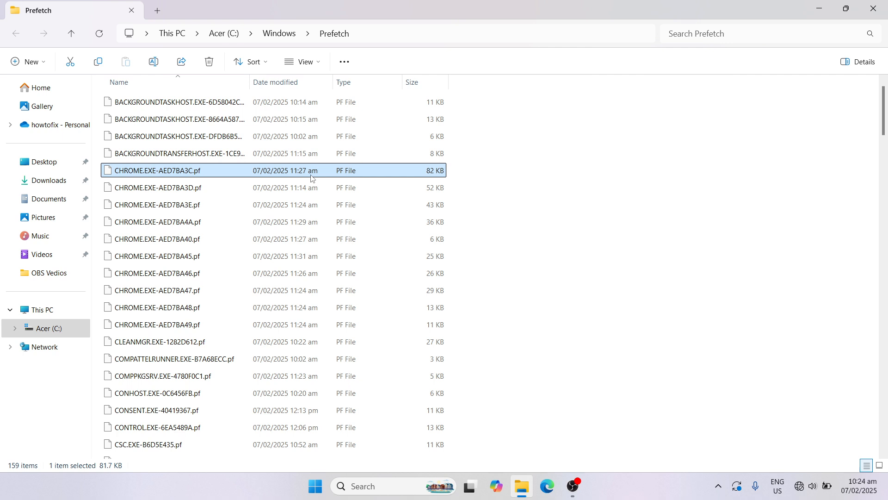
key(ctrl+a)
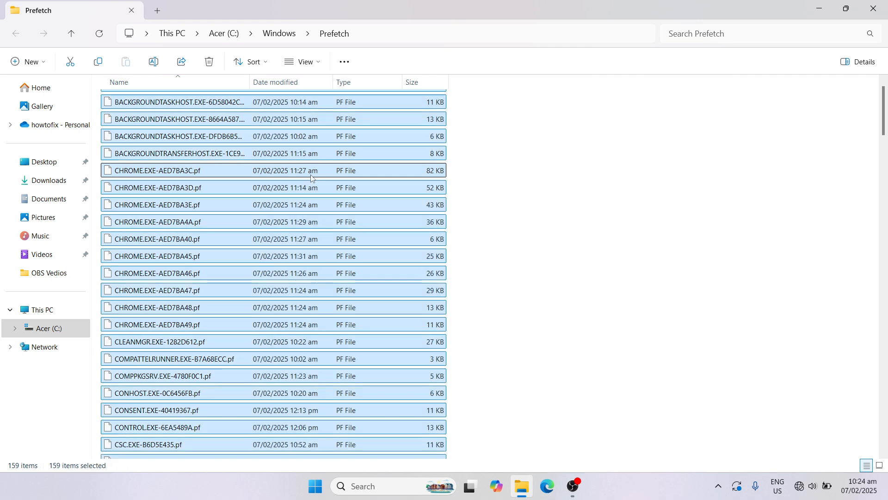
click(215, 68)
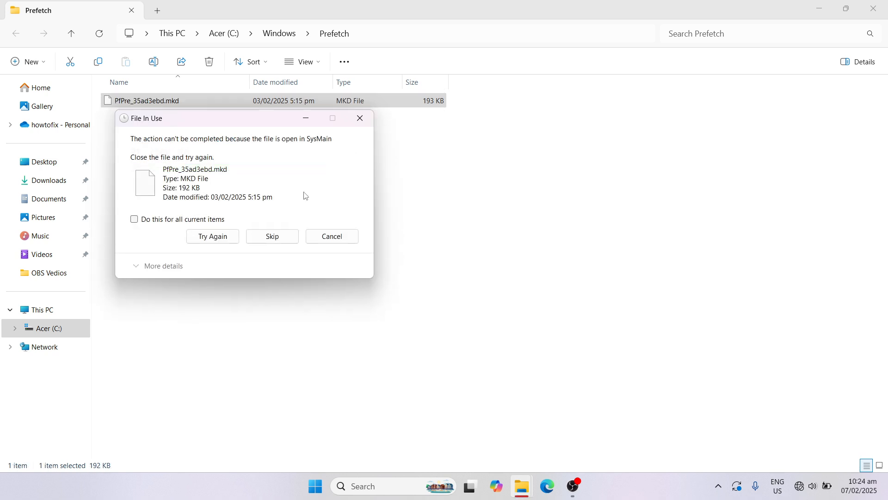
click(283, 236)
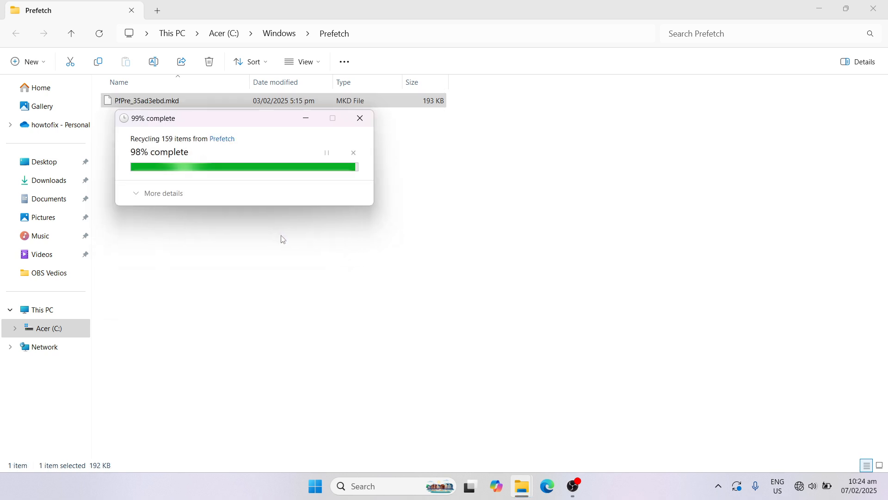
click(496, 180)
click(877, 9)
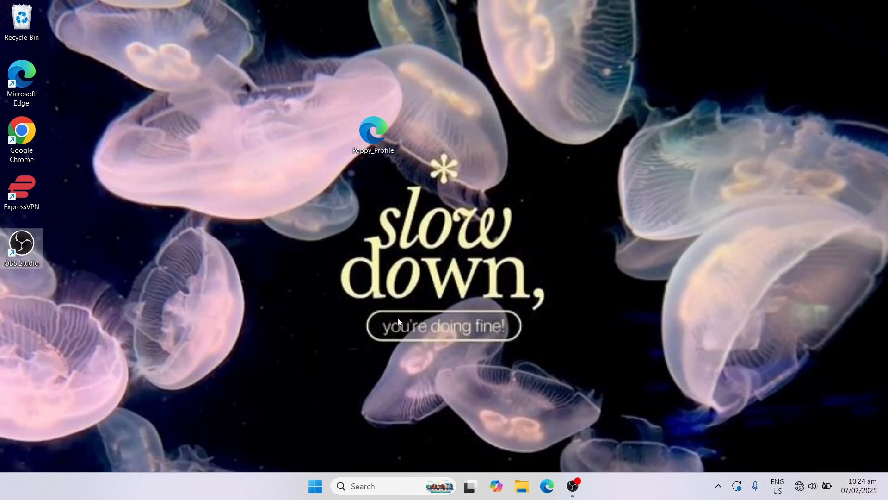
Step: Open Task Manager in a maximized window and display the list of startup apps
right_click(313, 477)
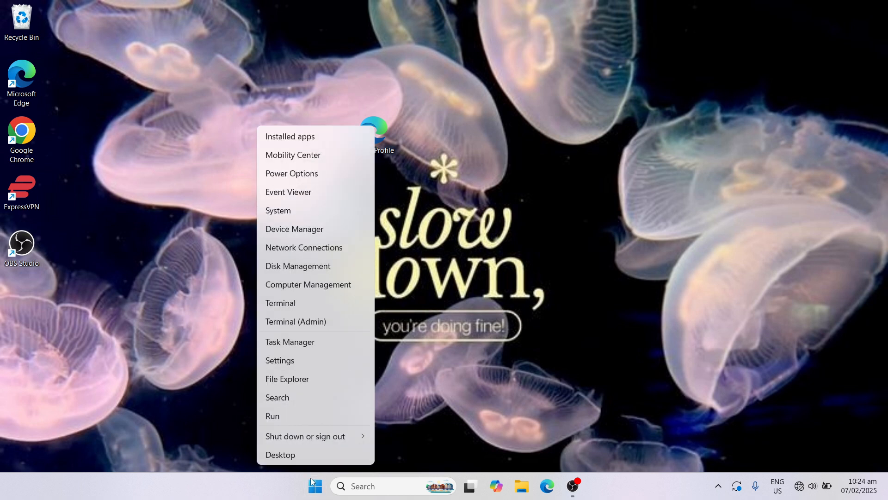
click(319, 343)
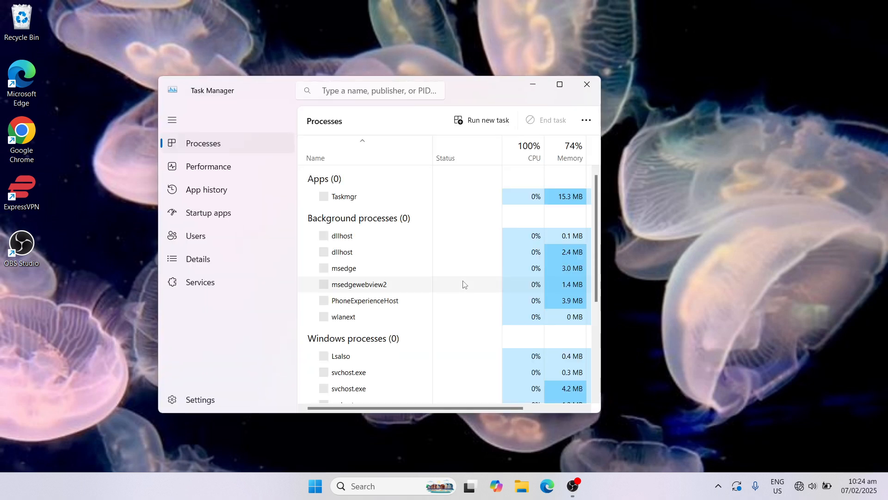
click(561, 84)
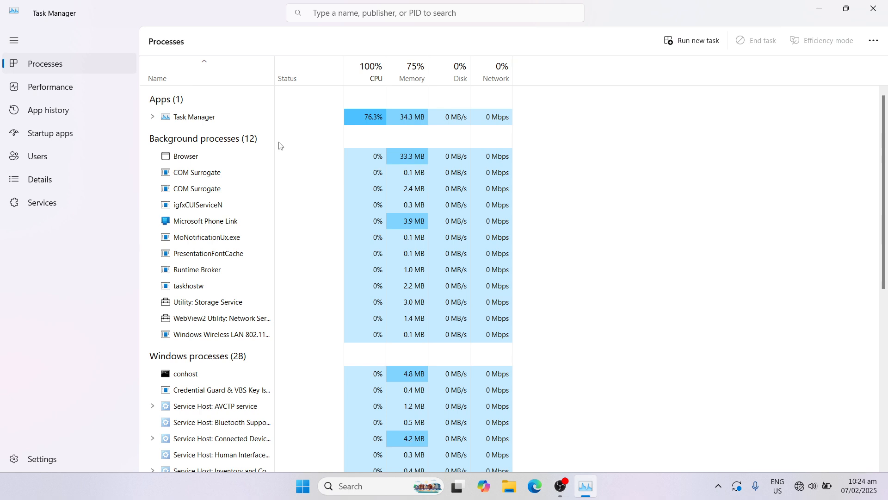
click(84, 135)
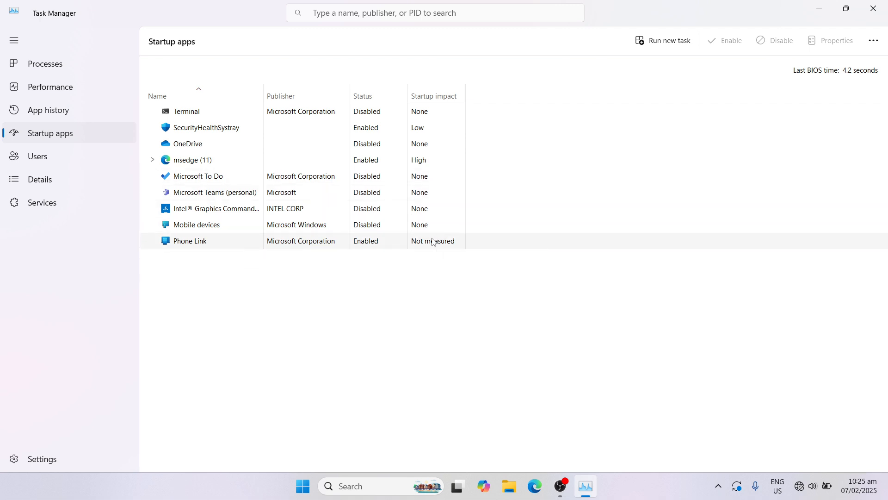
Step: Review the status and impact of the startup apps, check the options for the Intel Graphics Command Center entry, and close Task Manager
click(394, 229)
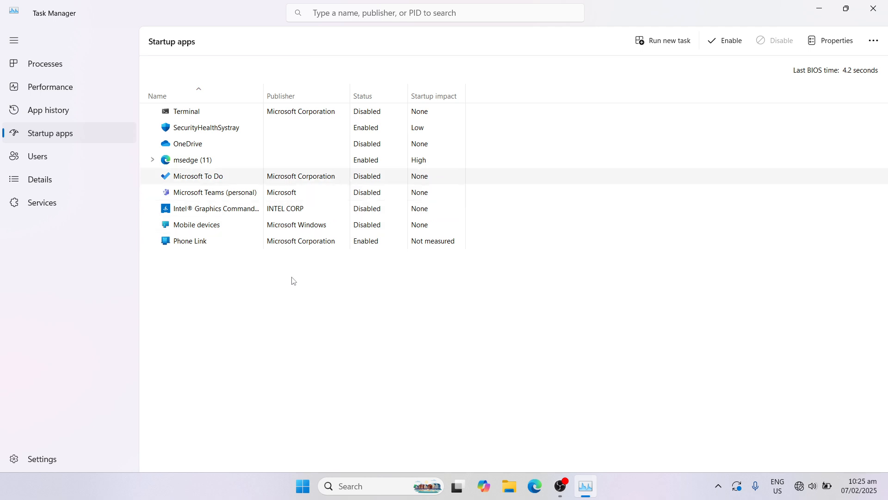
click(285, 166)
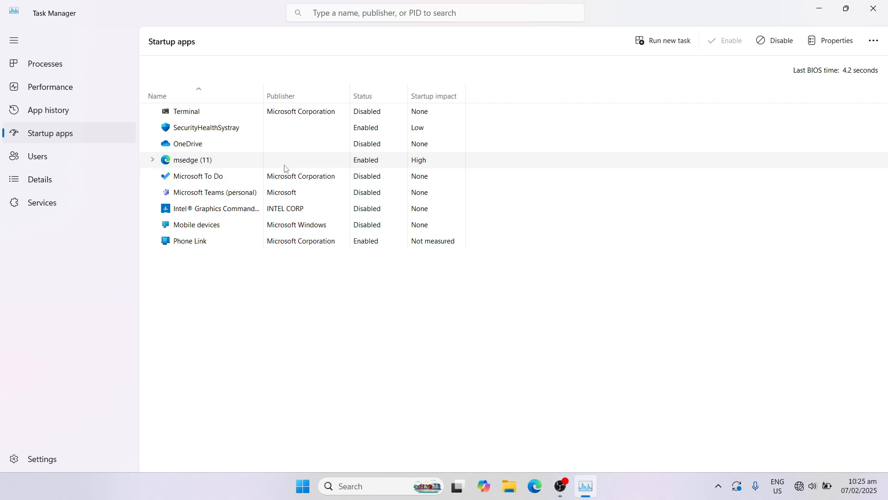
click(290, 134)
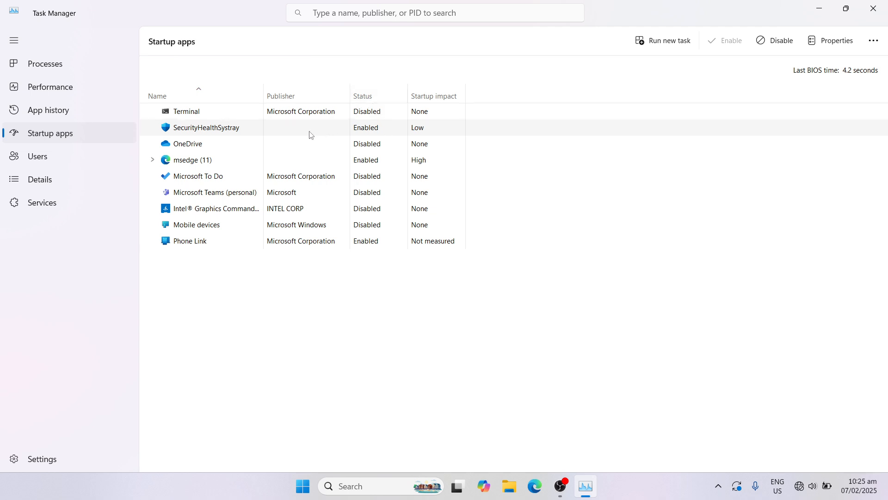
click(305, 207)
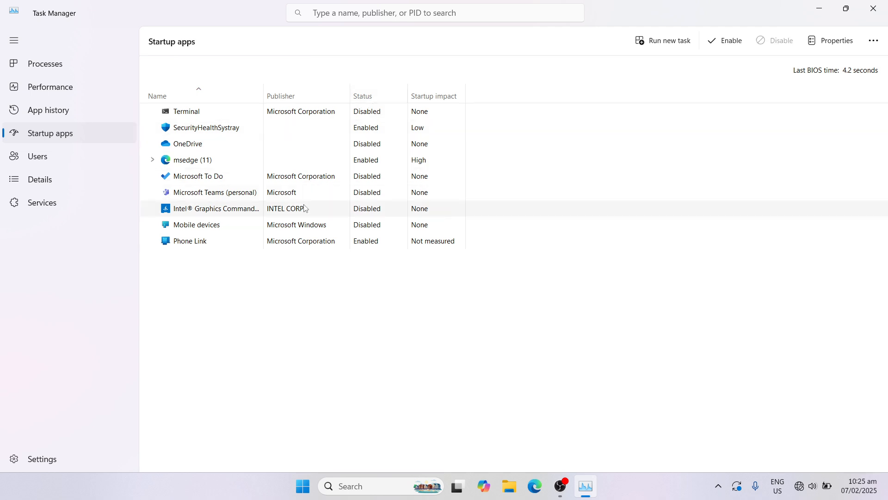
right_click(305, 208)
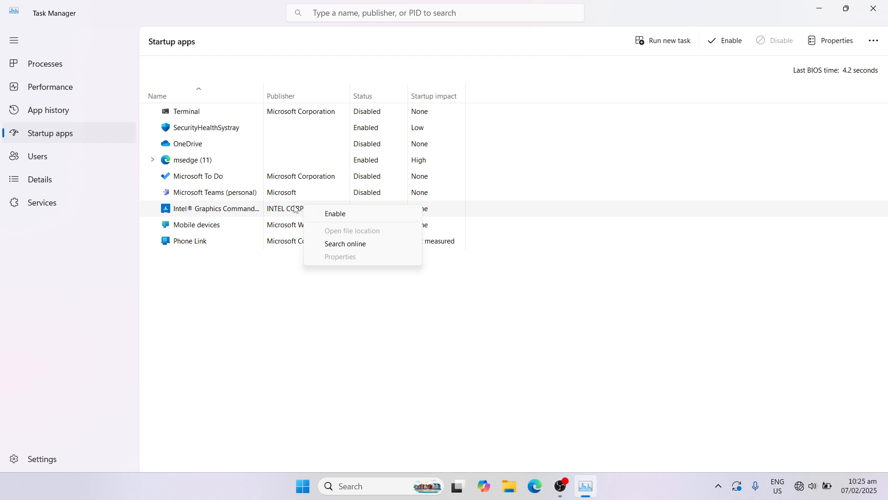
click(356, 212)
right_click(356, 212)
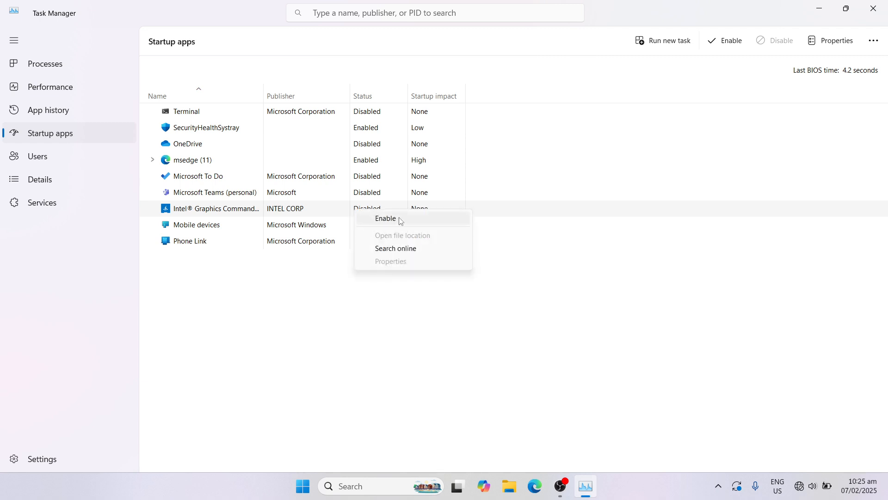
click(336, 209)
right_click(336, 209)
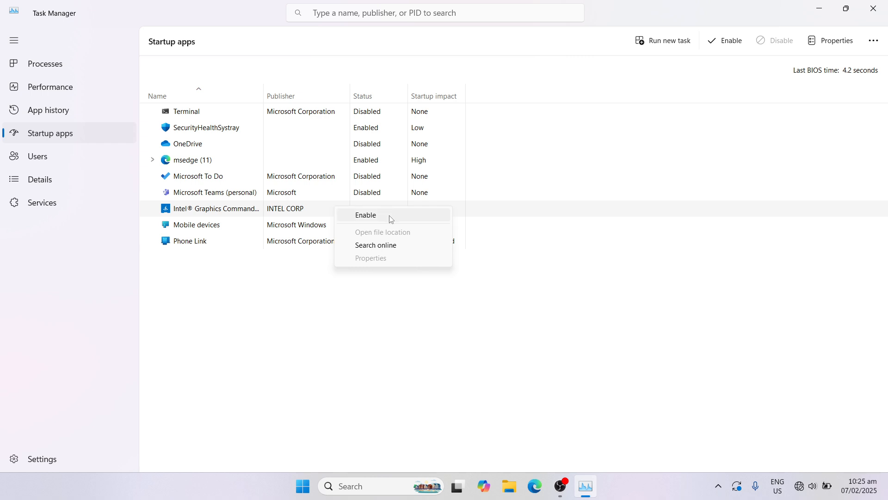
click(318, 208)
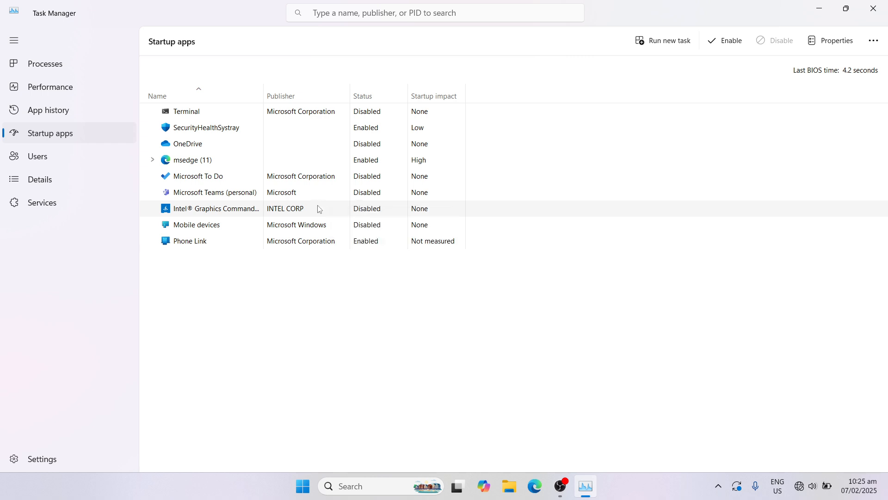
right_click(319, 209)
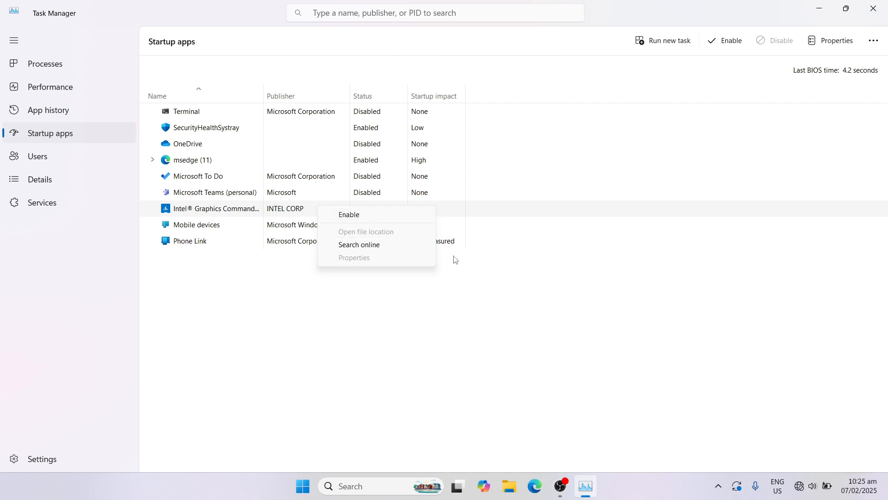
click(459, 317)
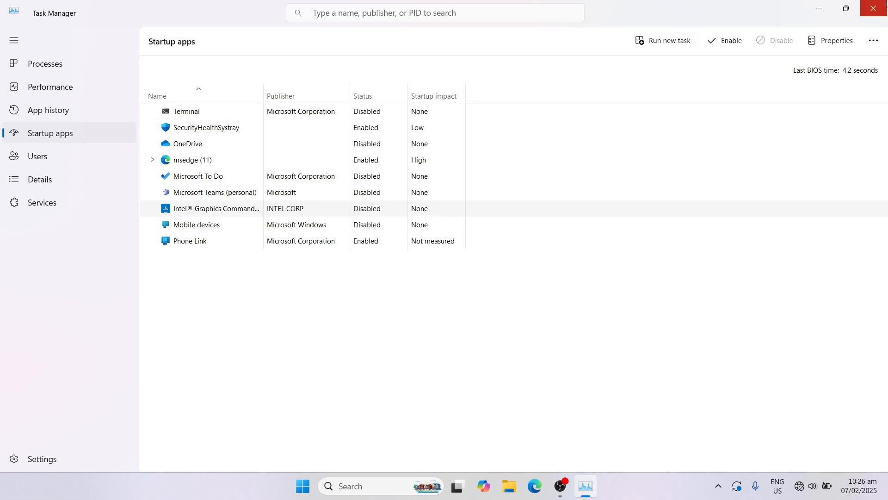
click(885, 5)
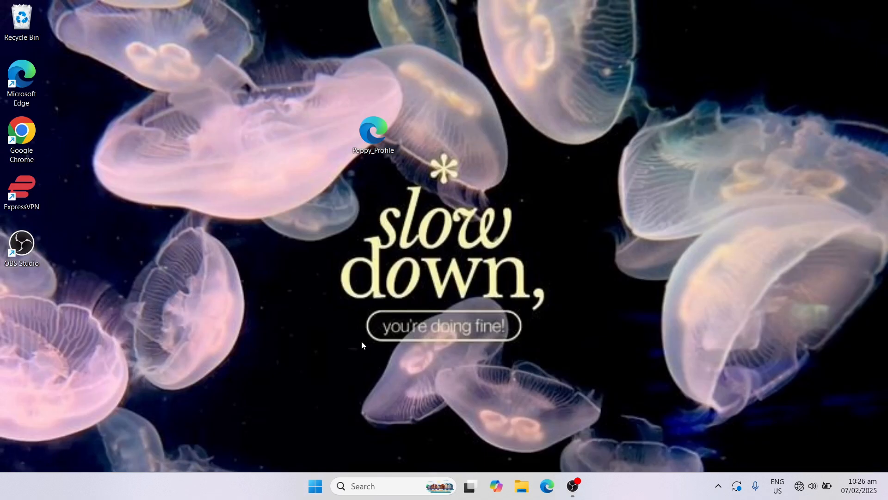
Step: Open Internet Properties by running the inetcpl.cpl command
key(super+r)
text(in)
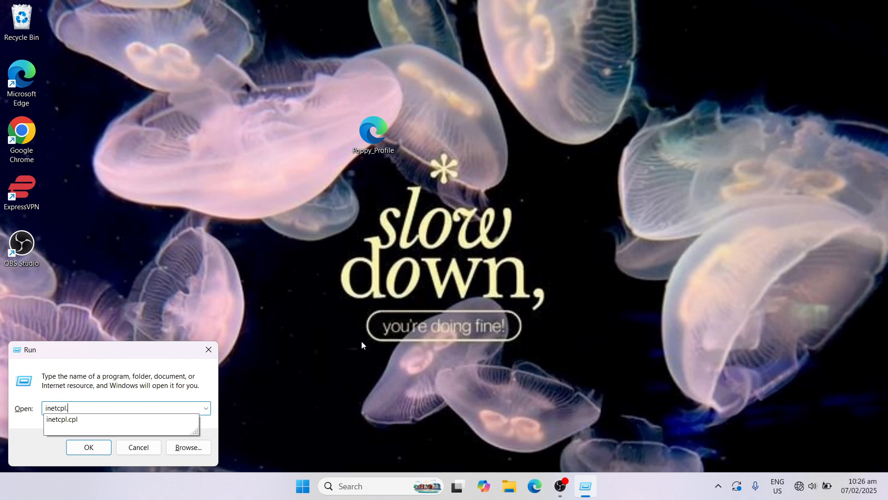
text(l)
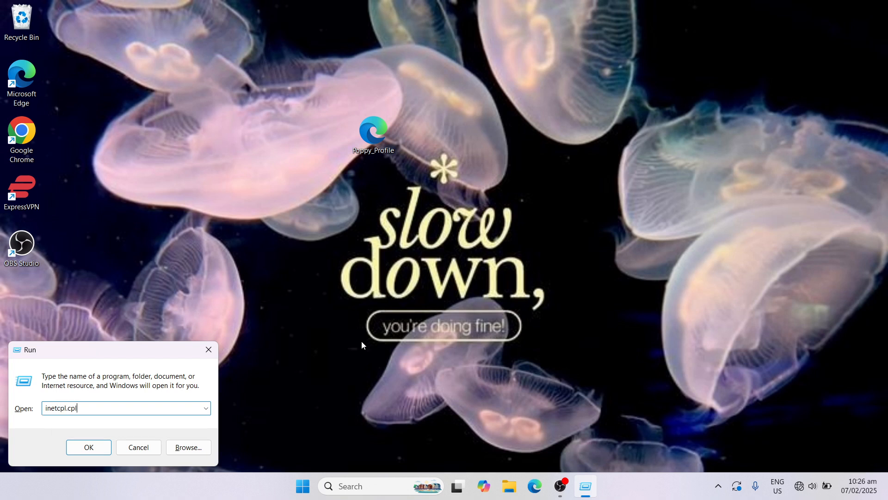
click(89, 445)
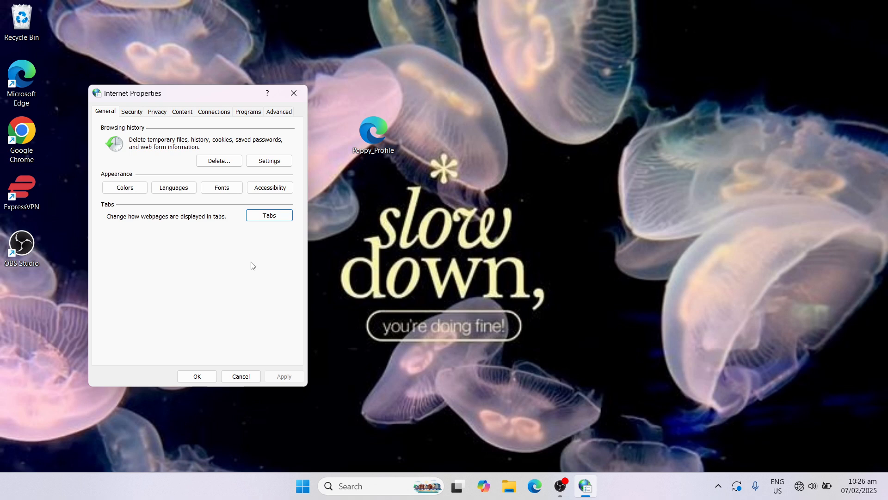
Step: Review the automatic configuration and proxy server options in the LAN settings, accept them and close Internet Properties
click(214, 113)
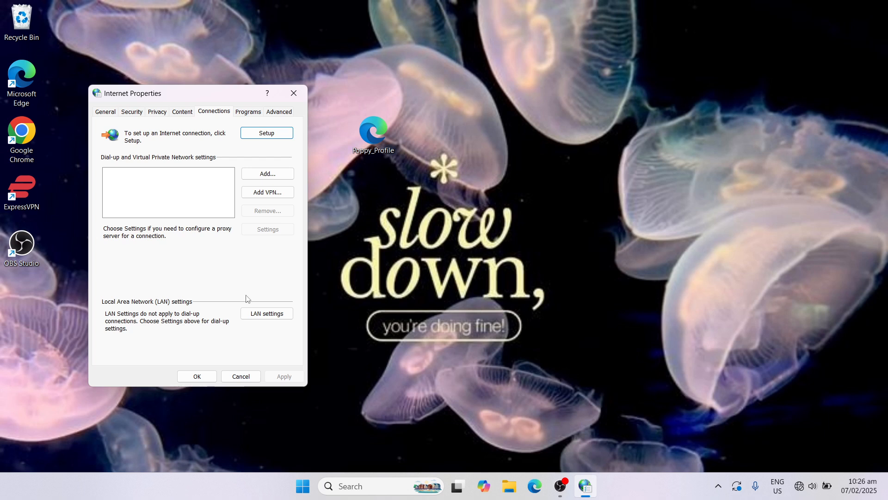
click(262, 316)
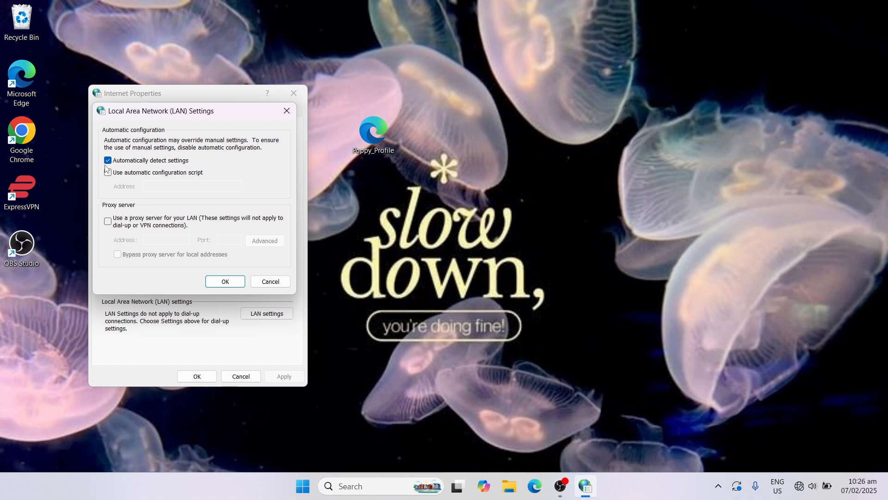
click(226, 282)
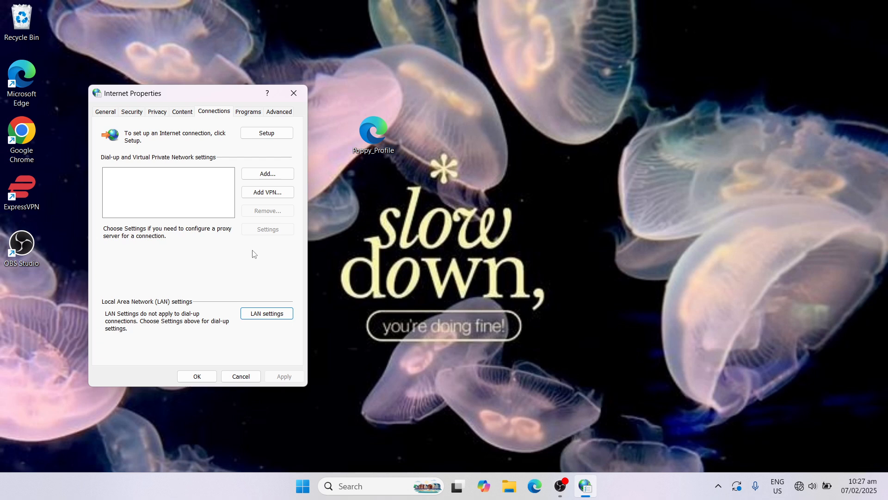
click(297, 99)
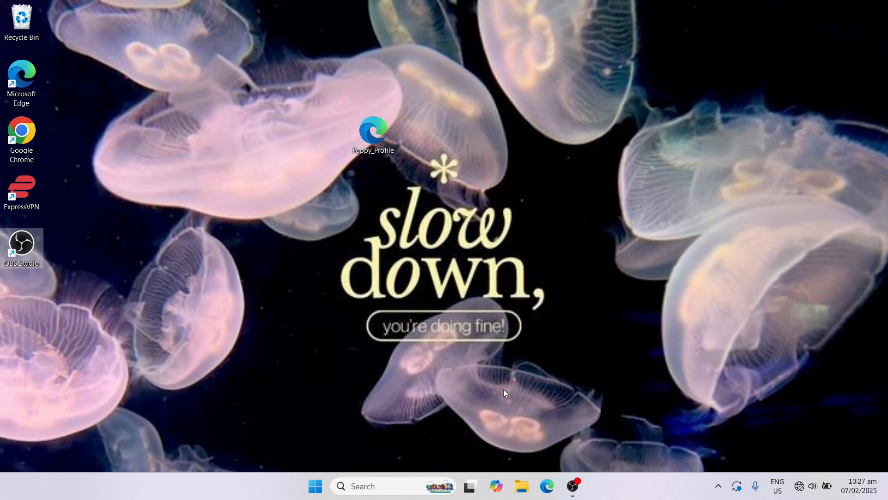
click(574, 484)
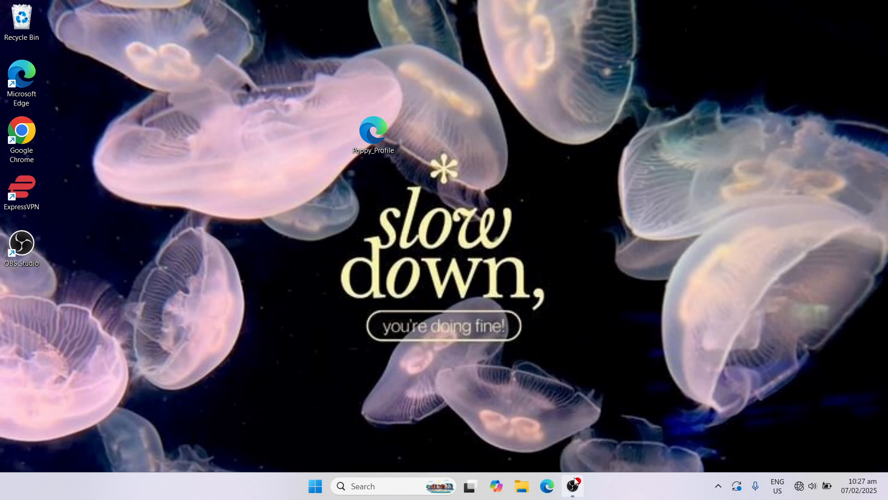